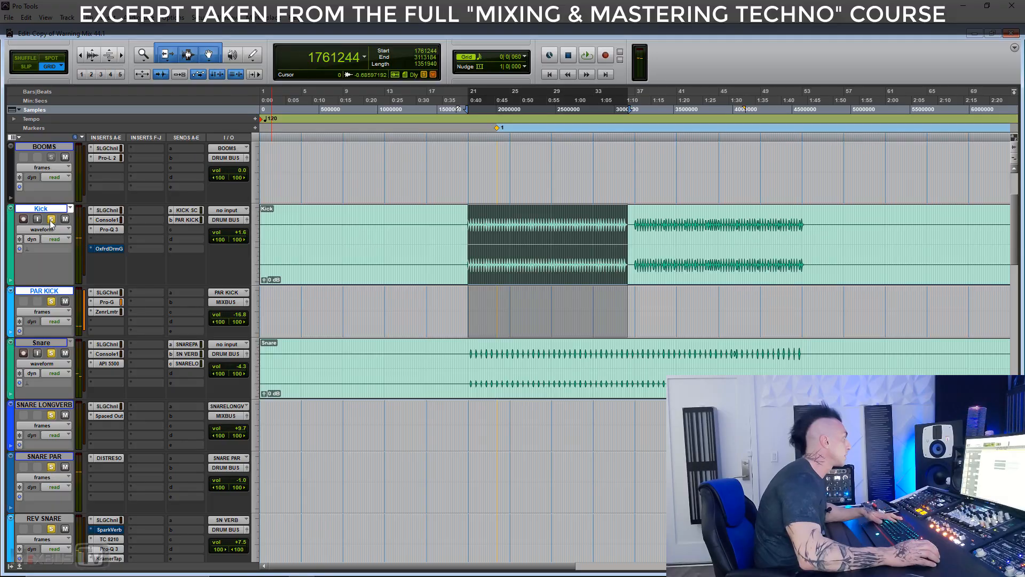
Step: Solo only the Kick track, zoom in on its selected section and play it
{"action": "left_click", "coordinate": [51, 220], "text": "alt"}
{"action": "left_click", "coordinate": [50, 220]}
{"action": "key", "text": "t"}
{"action": "key", "text": "t"}
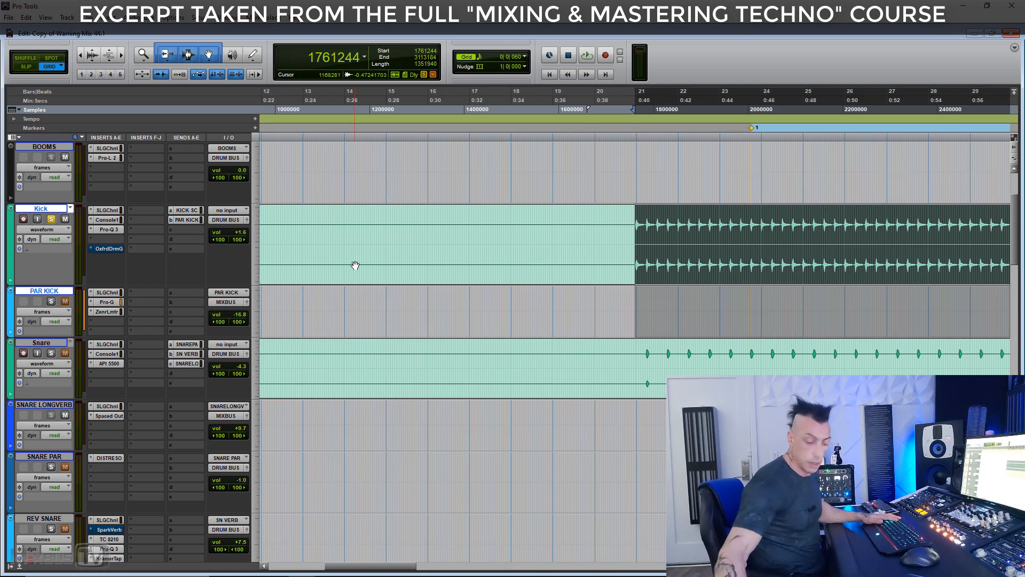
{"action": "key", "text": "space"}
{"action": "key", "text": "r"}
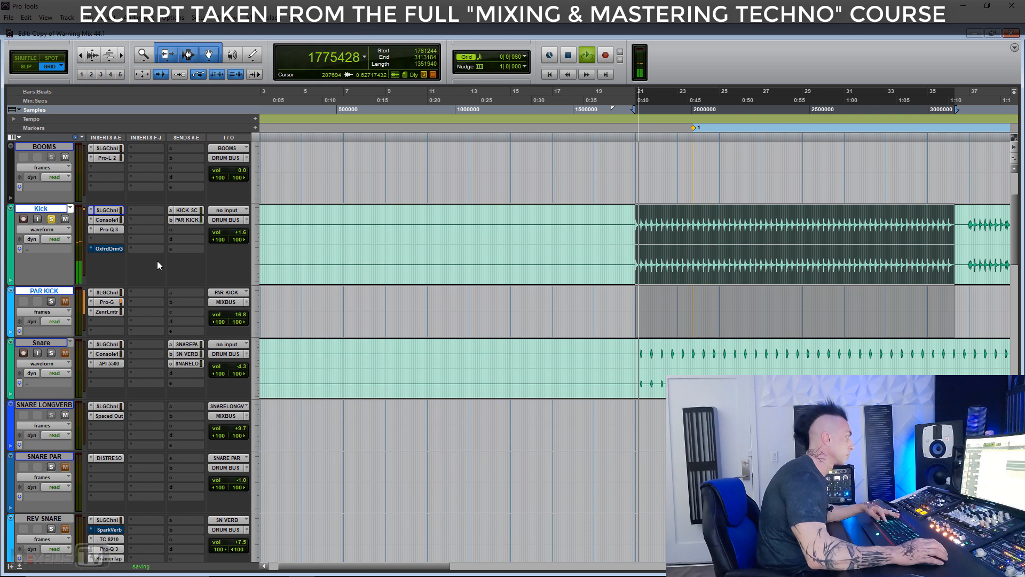
Step: Bypass the Kick track's Pro-Q 3, Console 1 and SSLGChannel inserts during playback
{"action": "left_click", "coordinate": [112, 230], "text": "ctrl"}
{"action": "left_click", "coordinate": [110, 221], "text": "ctrl"}
{"action": "left_click", "coordinate": [110, 211], "text": "ctrl"}
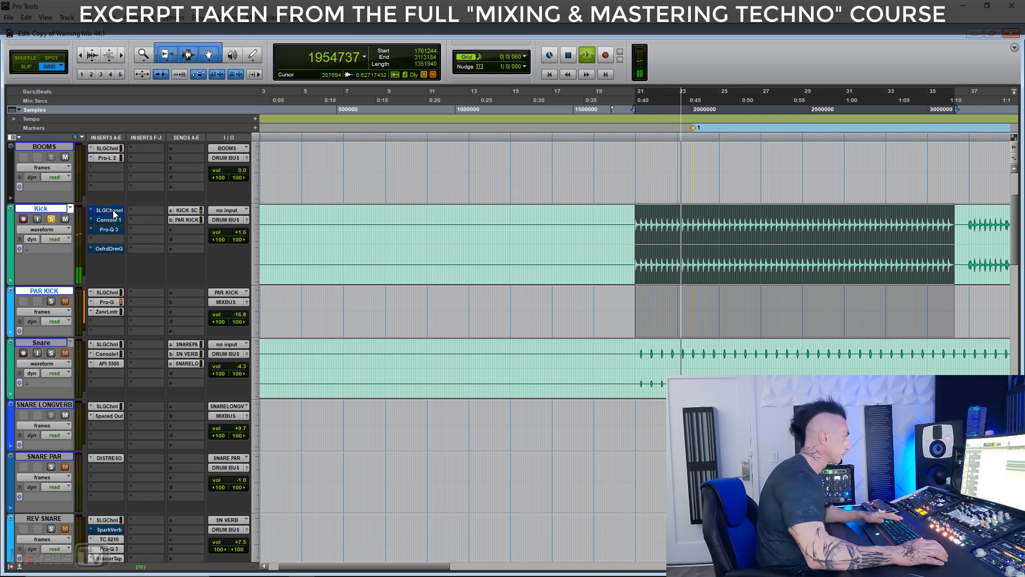
Step: Stop playback, open the Kick track's SSLGChannel plug-in, reposition its window and review the low-mid EQ settings
{"action": "left_click", "coordinate": [110, 211]}
{"action": "key", "text": "space"}
{"action": "left_click_drag", "start_coordinate": [300, 114], "coordinate": [294, 71]}
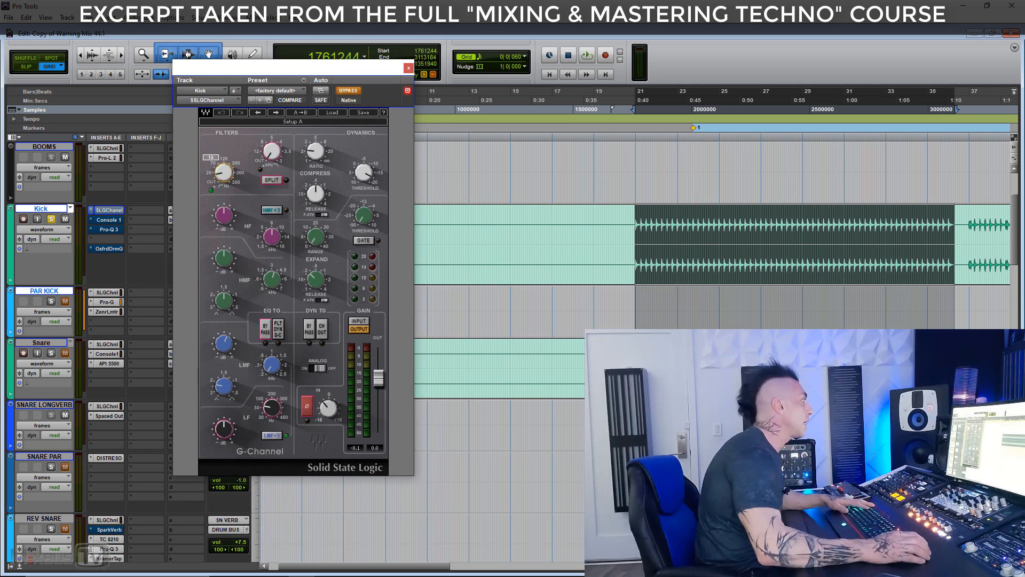
{"action": "mouse_move", "coordinate": [229, 345]}
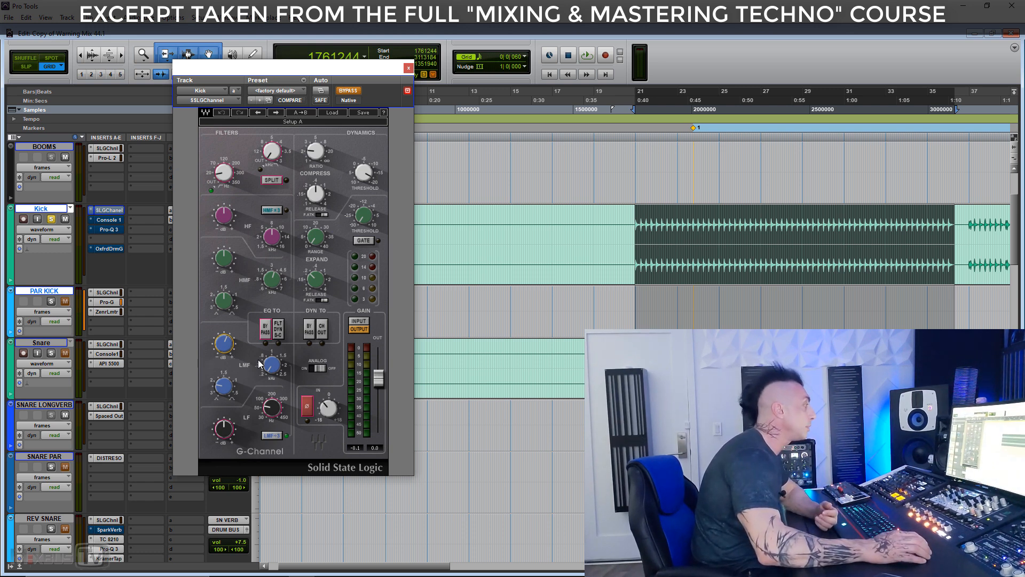
{"action": "mouse_move", "coordinate": [270, 368]}
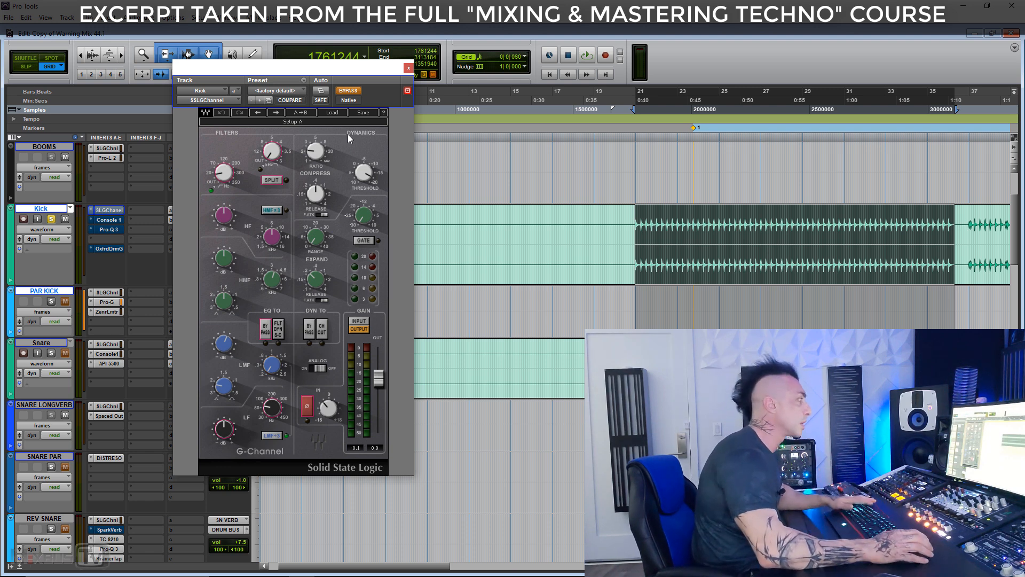
Step: Play the soloed kick, compare SSLGChannel bypassed and engaged, and leave the plug-in engaged
{"action": "key", "text": "space"}
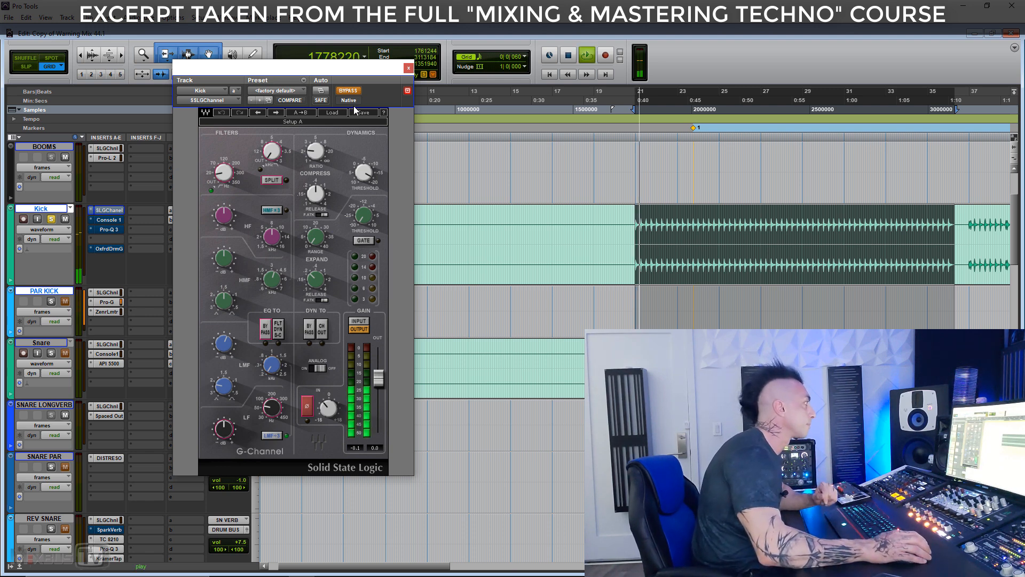
{"action": "left_click", "coordinate": [349, 90]}
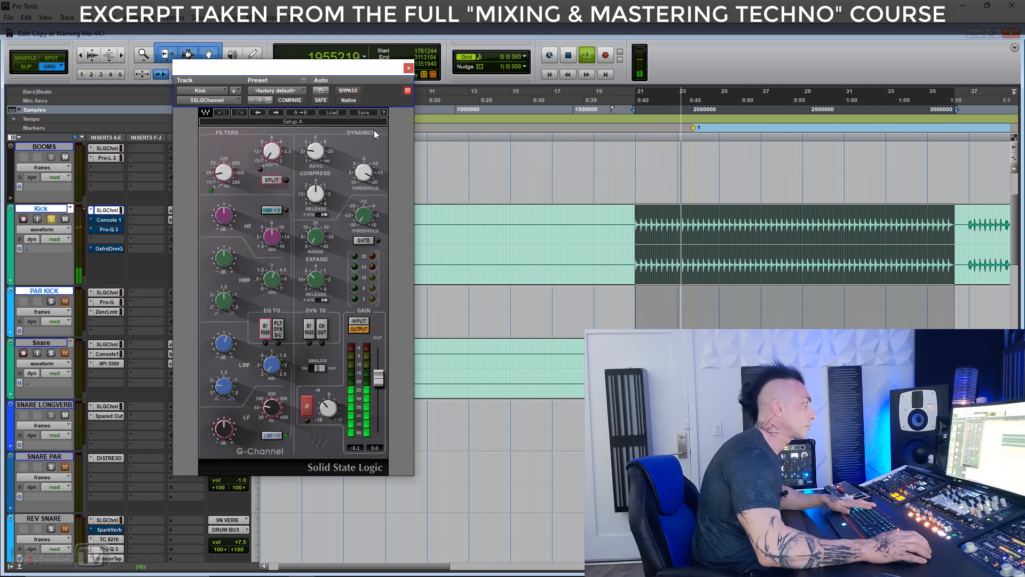
{"action": "left_click", "coordinate": [350, 91]}
{"action": "left_click", "coordinate": [349, 91]}
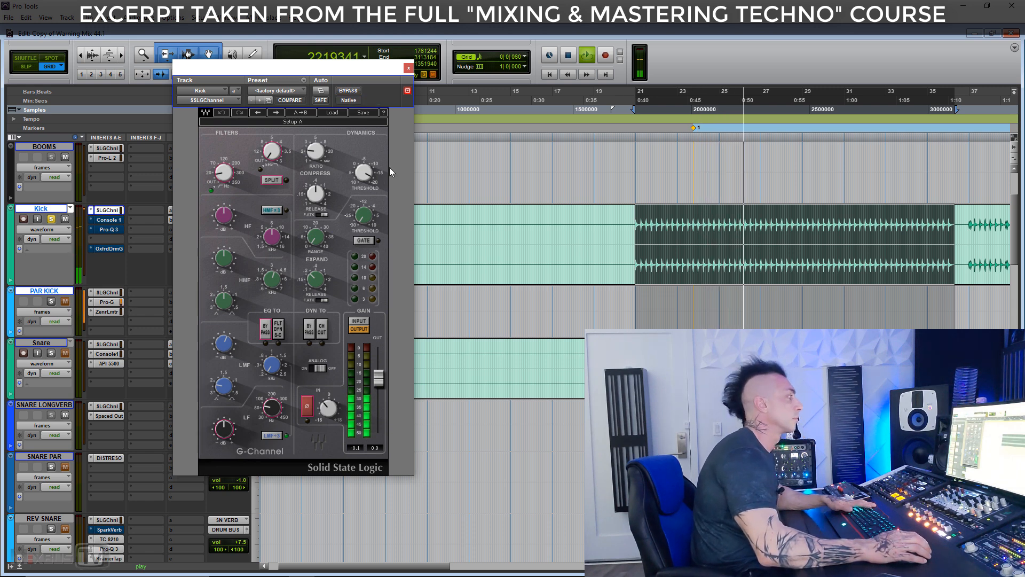
{"action": "key", "text": "space"}
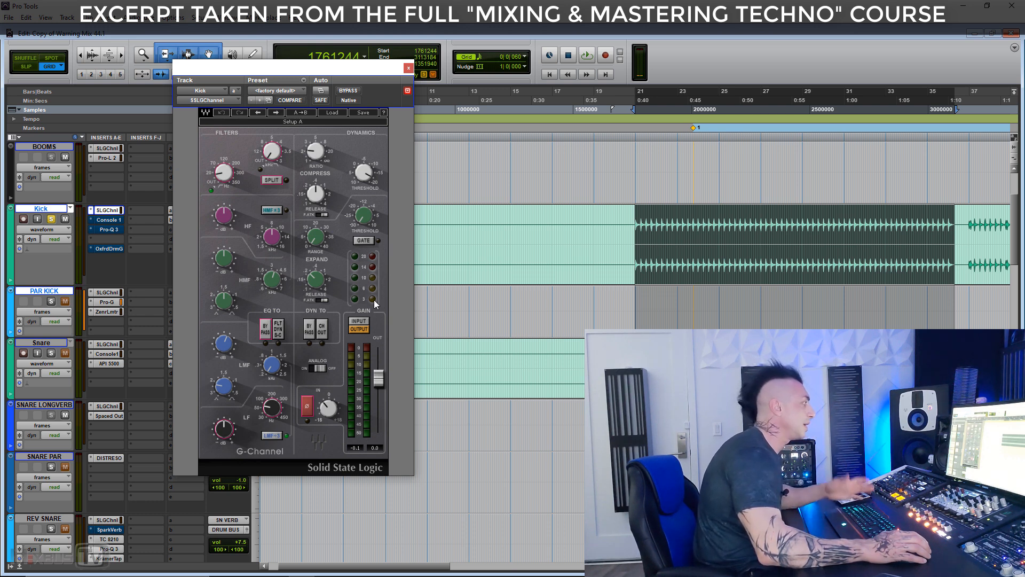
Step: Open the Kick track's Pro-Q 3 and inspect the frequency, gain and Q of its cut bands
{"action": "left_click", "coordinate": [109, 229]}
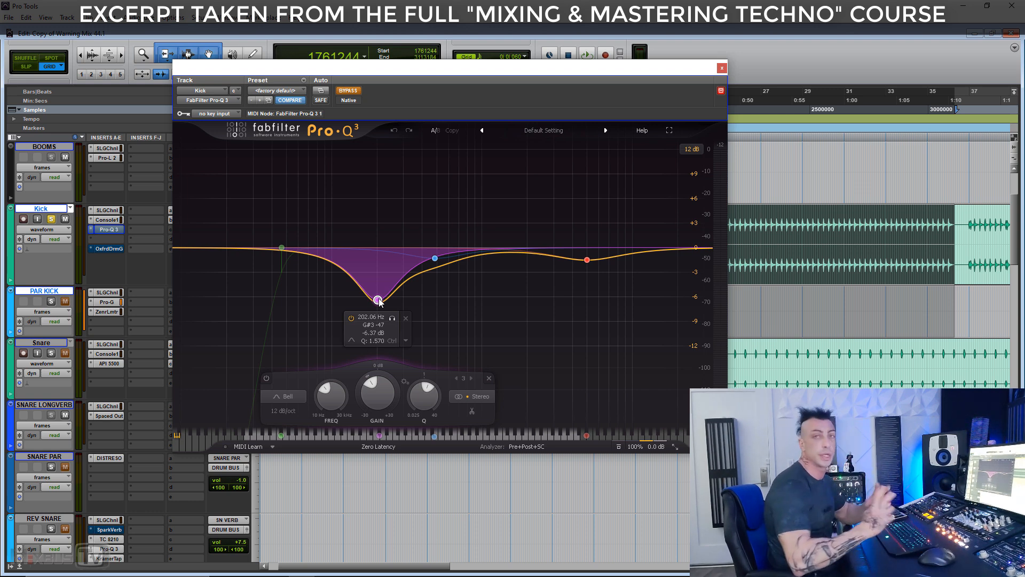
{"action": "left_click", "coordinate": [435, 258]}
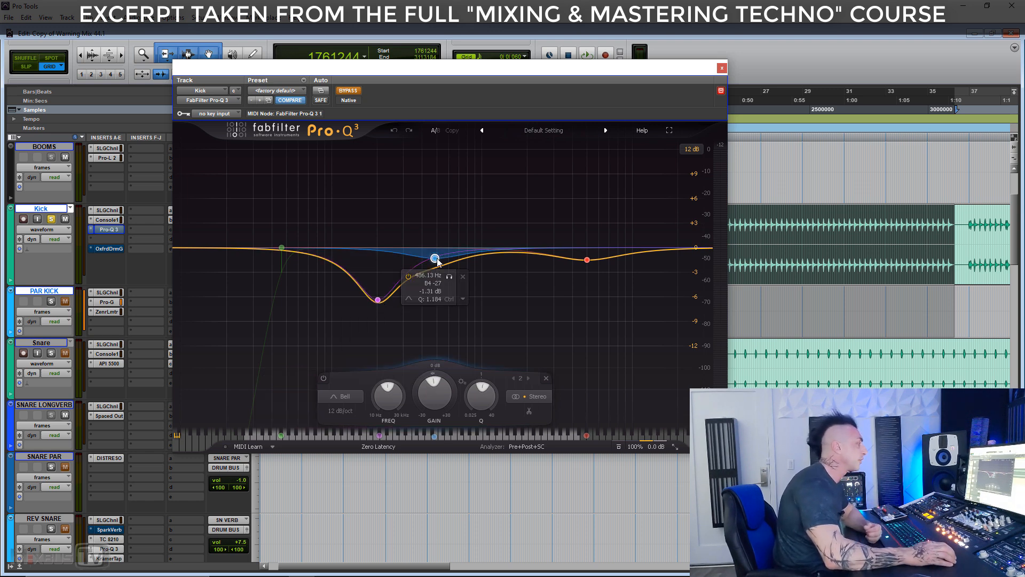
{"action": "mouse_move", "coordinate": [585, 261]}
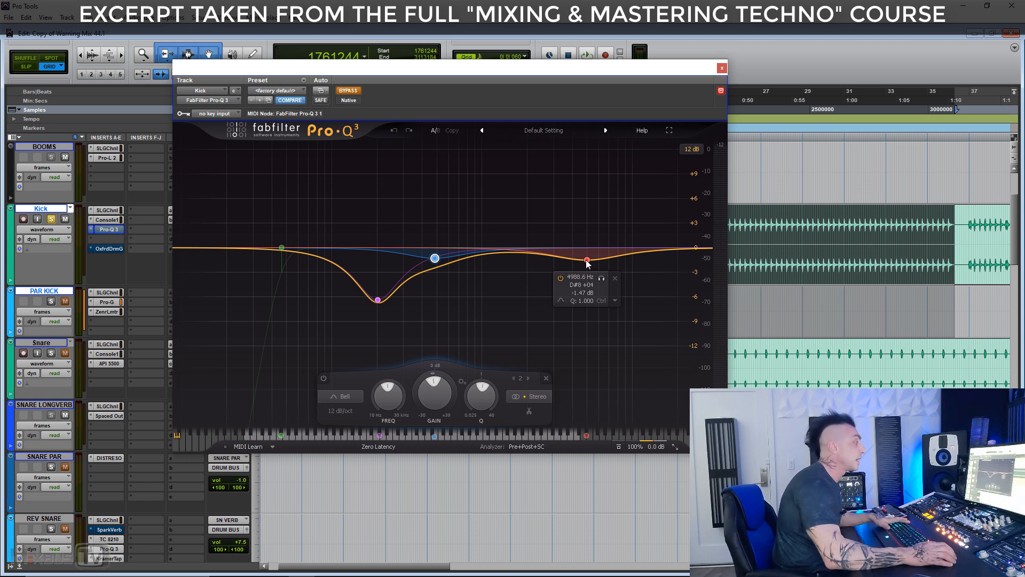
{"action": "mouse_move", "coordinate": [651, 453]}
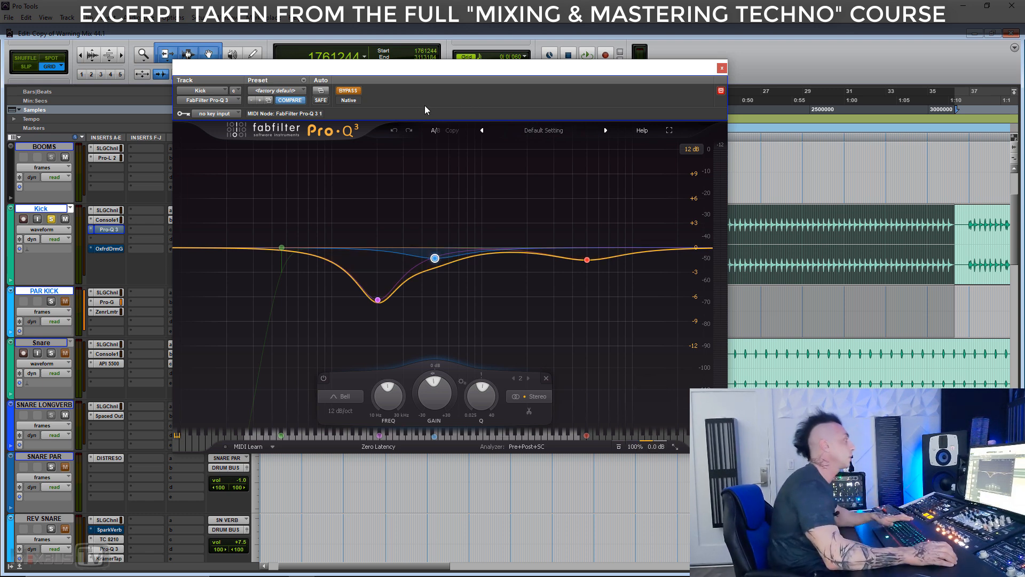
Step: Play the soloed kick, compare Pro-Q 3 bypassed and engaged, and leave the equalizer engaged
{"action": "key", "text": "space"}
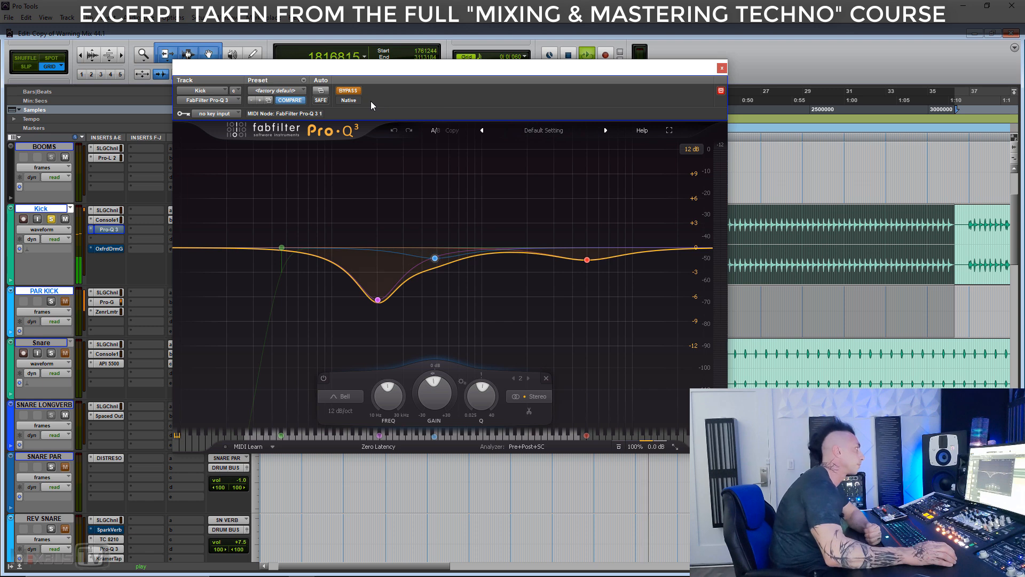
{"action": "left_click", "coordinate": [350, 92]}
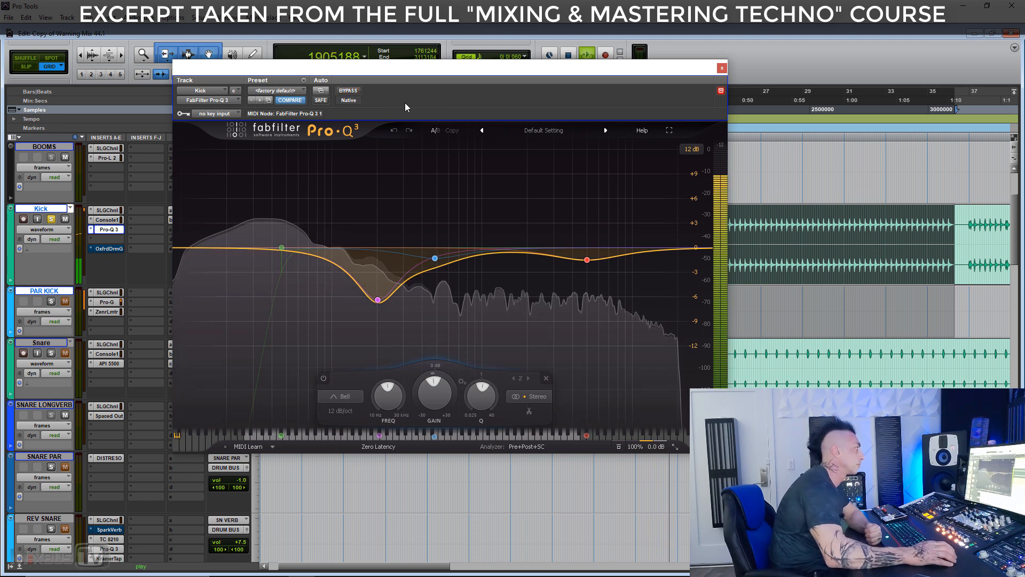
{"action": "left_click", "coordinate": [355, 92]}
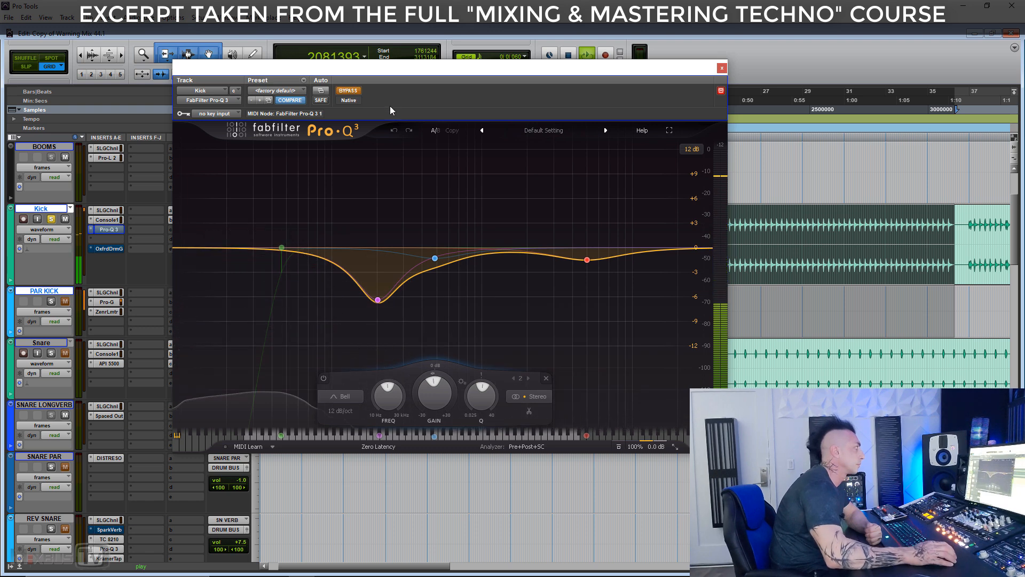
{"action": "left_click", "coordinate": [348, 90]}
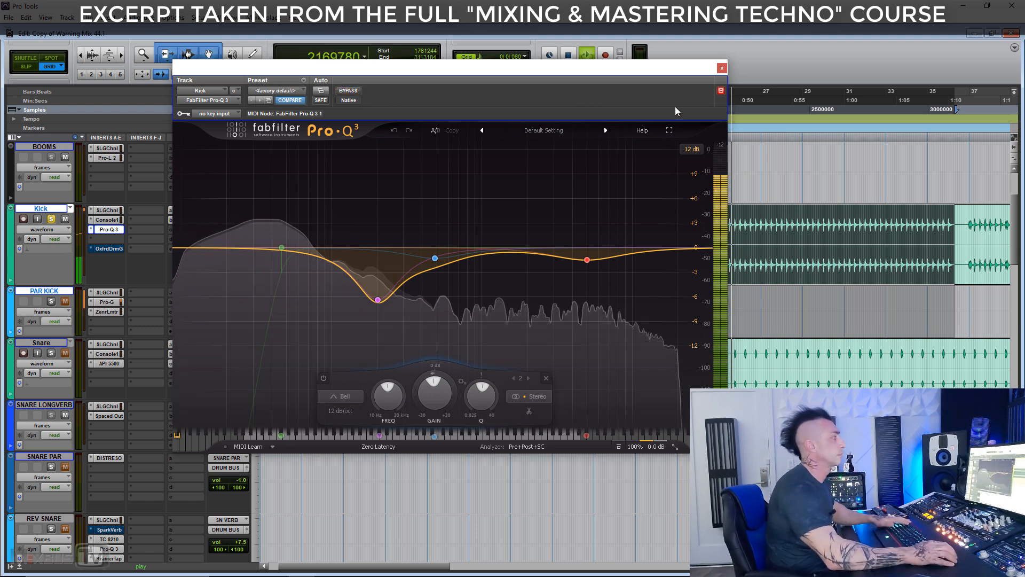
{"action": "key", "text": "space"}
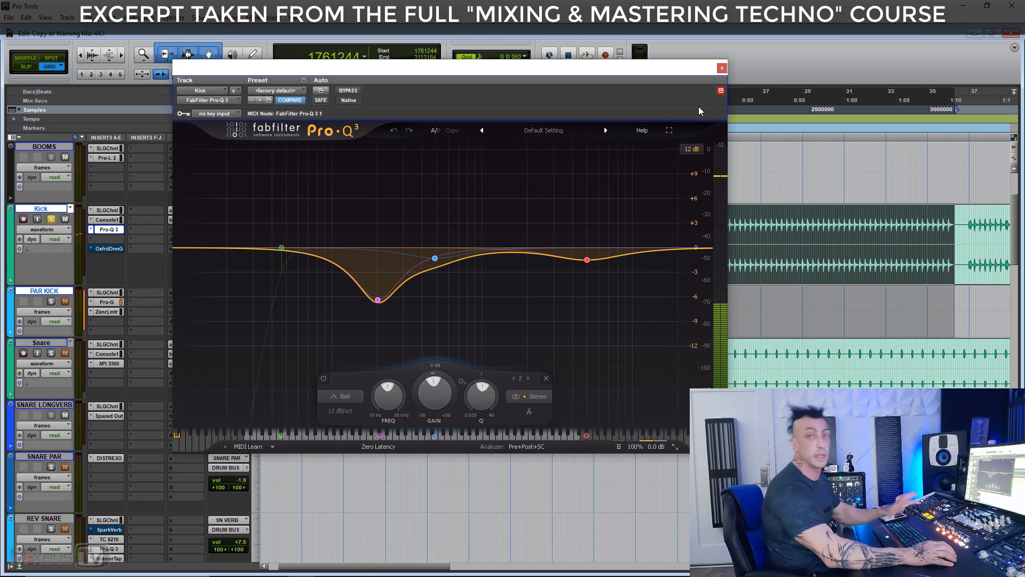
Step: Unsolo the Kick track, compare Pro-Q 3 bypassed and engaged during playback, leave it engaged and close the plug-in
{"action": "left_click", "coordinate": [51, 219]}
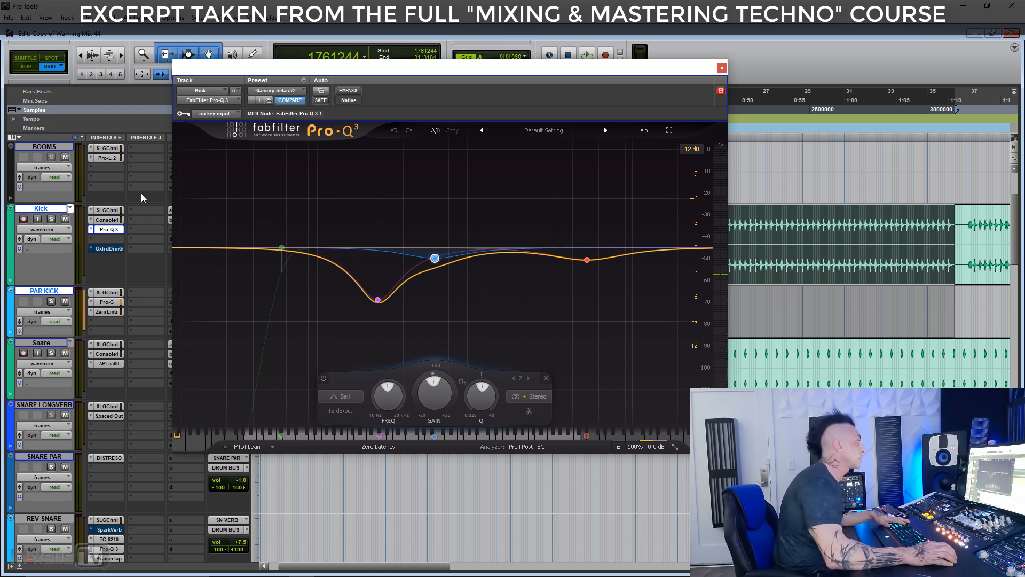
{"action": "left_click", "coordinate": [347, 91]}
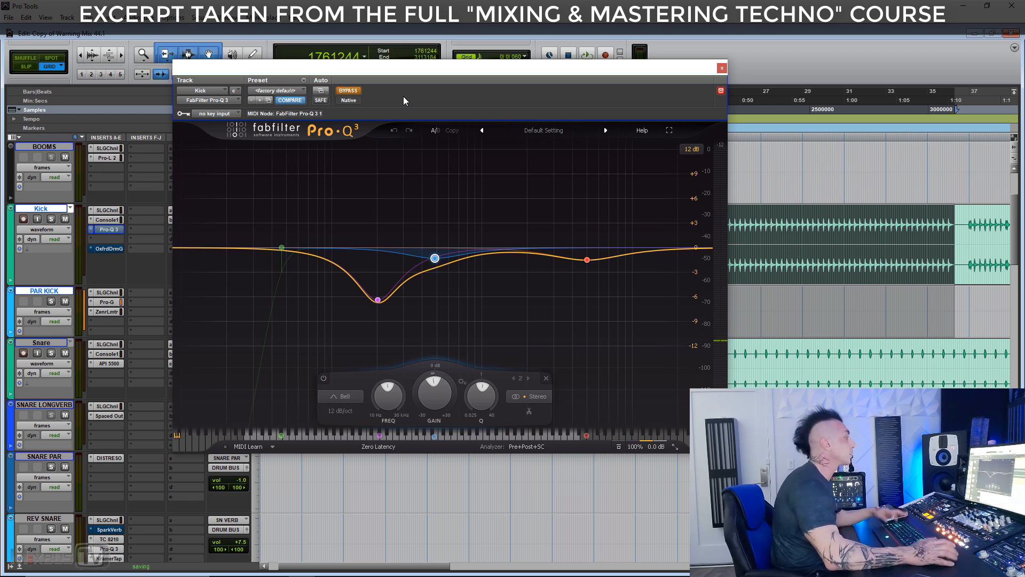
{"action": "key", "text": "space"}
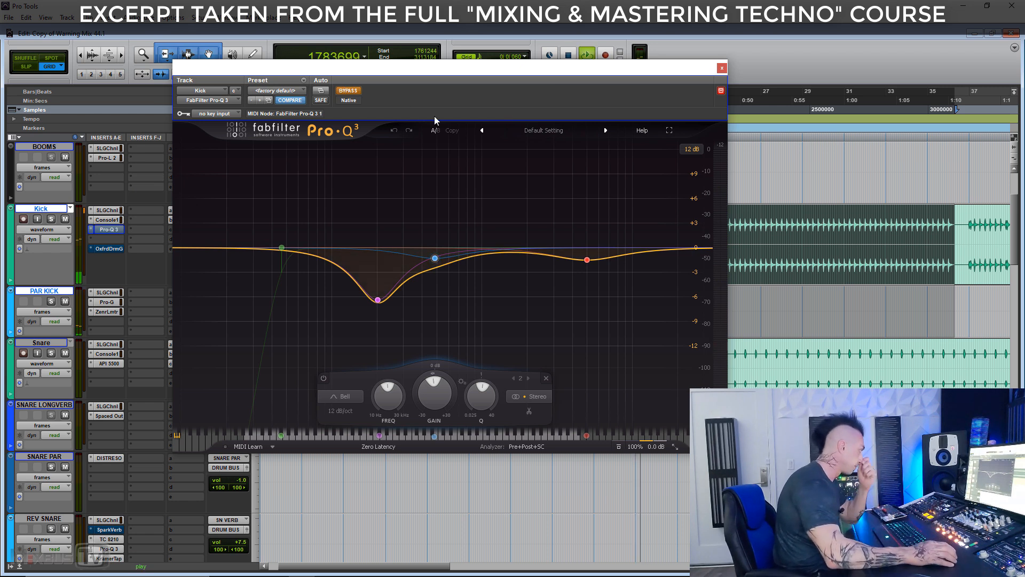
{"action": "left_click", "coordinate": [354, 89]}
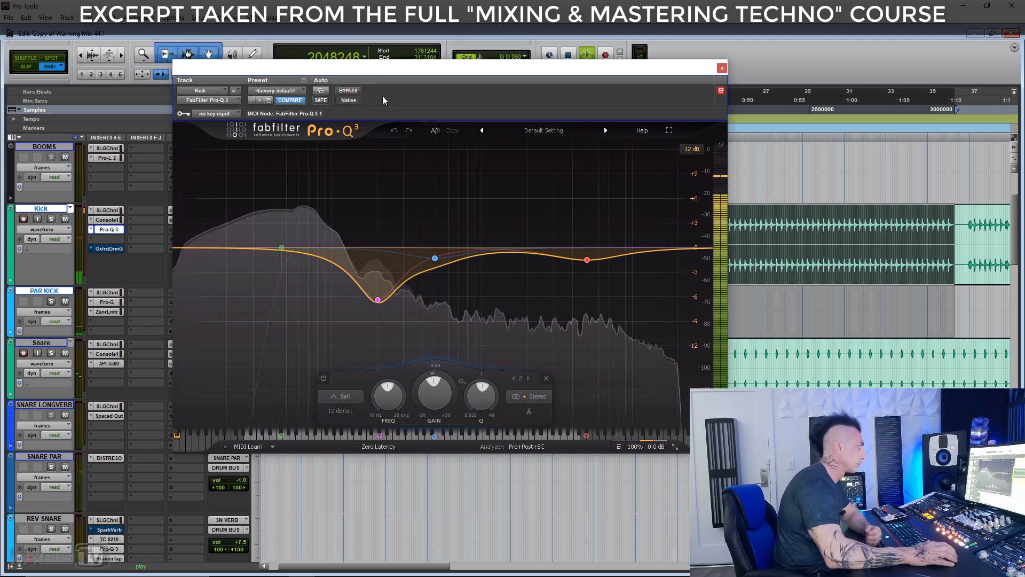
{"action": "left_click", "coordinate": [351, 91]}
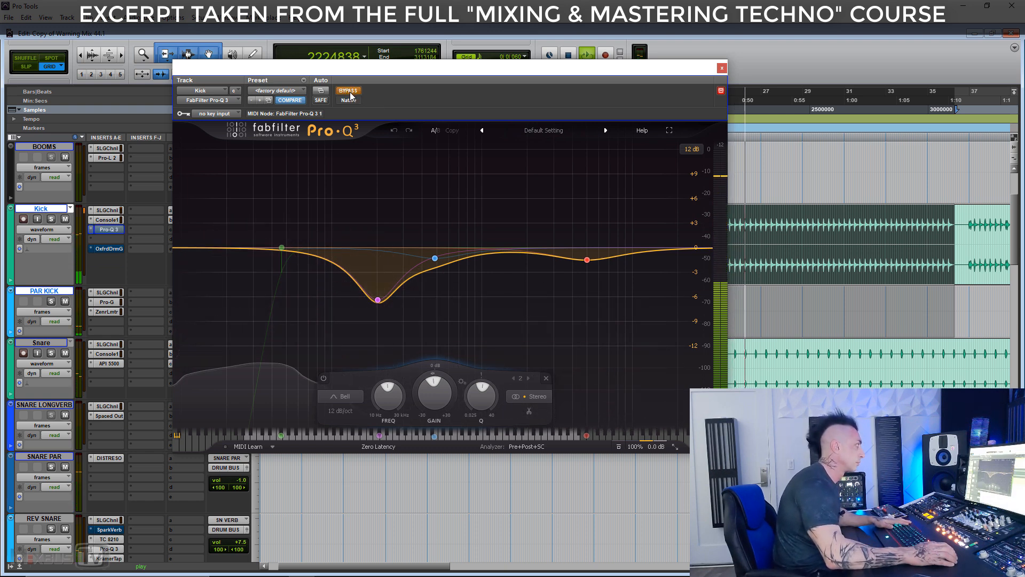
{"action": "left_click", "coordinate": [349, 91]}
{"action": "key", "text": "space"}
{"action": "left_click", "coordinate": [722, 68]}
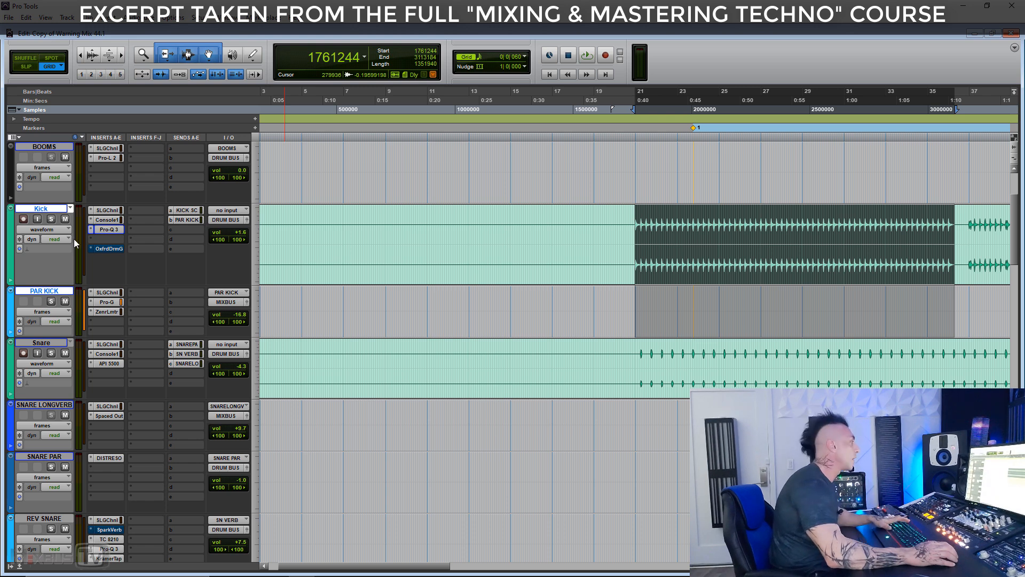
Step: Increase the PAR KICK track's height and zoom the timeline out around the Kick track's selected section
{"action": "scroll", "coordinate": [248, 280], "scroll_direction": "up", "scroll_amount": 3}
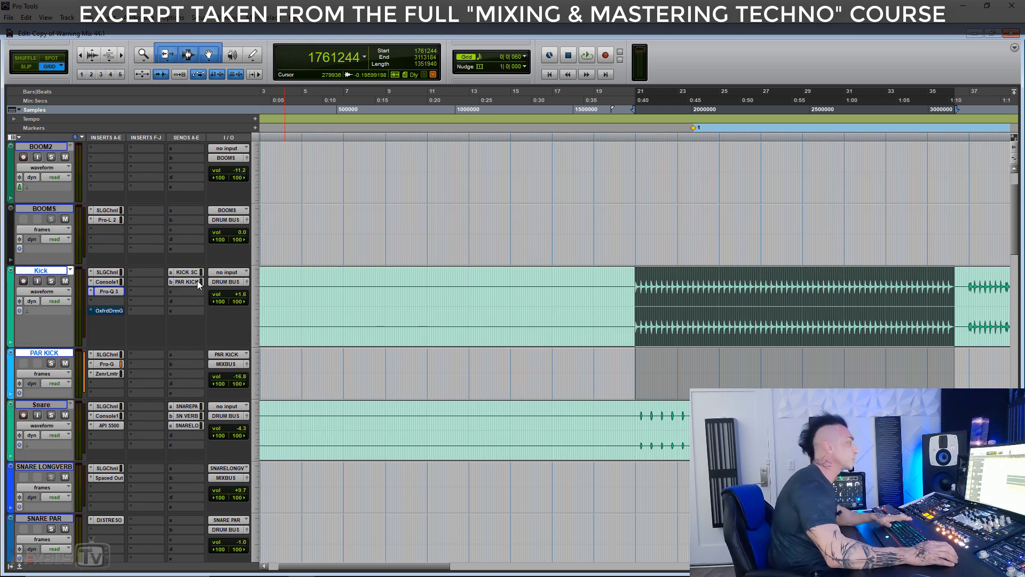
{"action": "key", "text": "super+Up"}
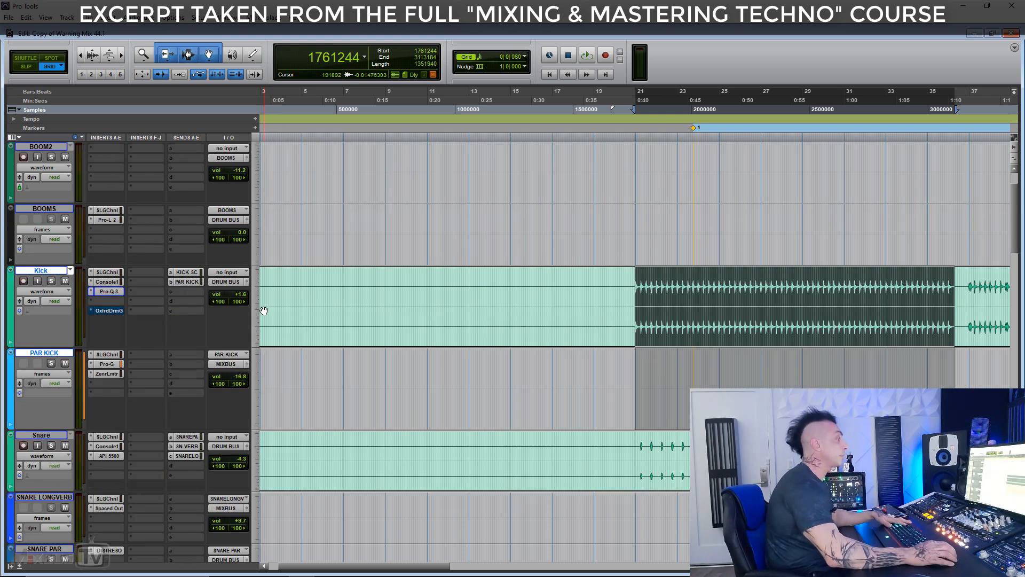
{"action": "key", "text": "r"}
{"action": "key", "text": "r"}
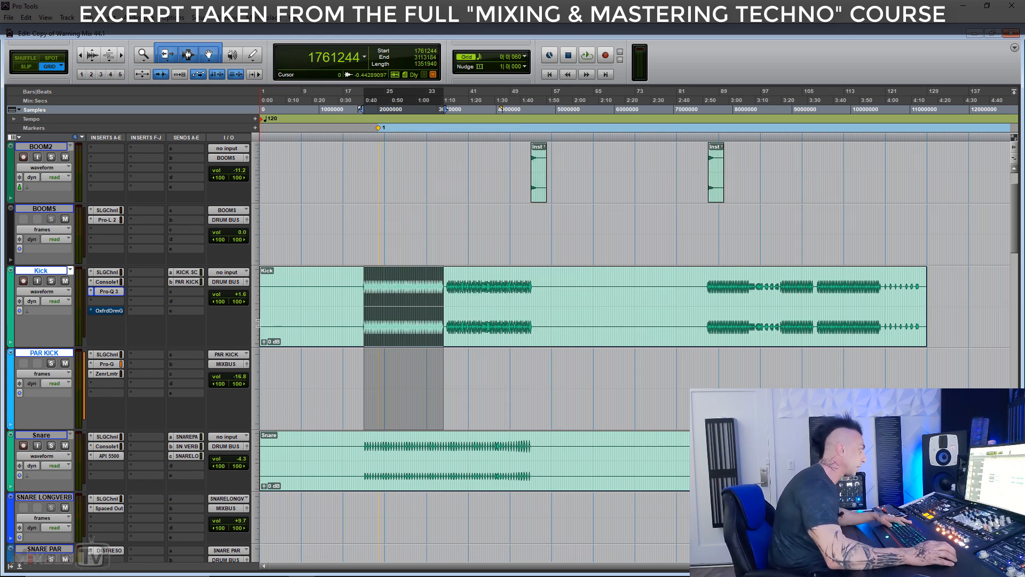
{"action": "key", "text": "t"}
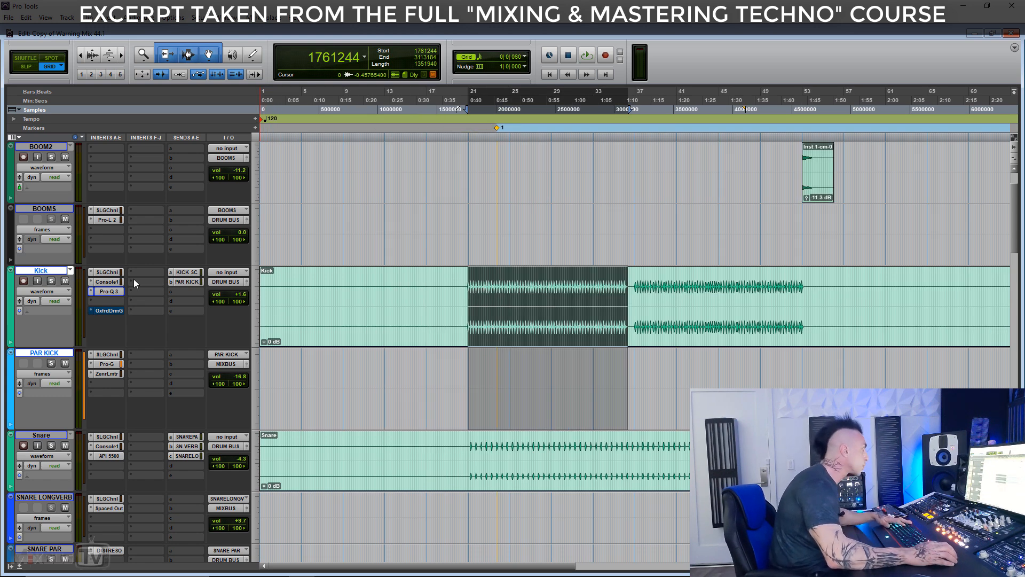
Step: Inspect the Kick track's KICK SC and PAR KICK sends, then close the send window
{"action": "left_click", "coordinate": [188, 274]}
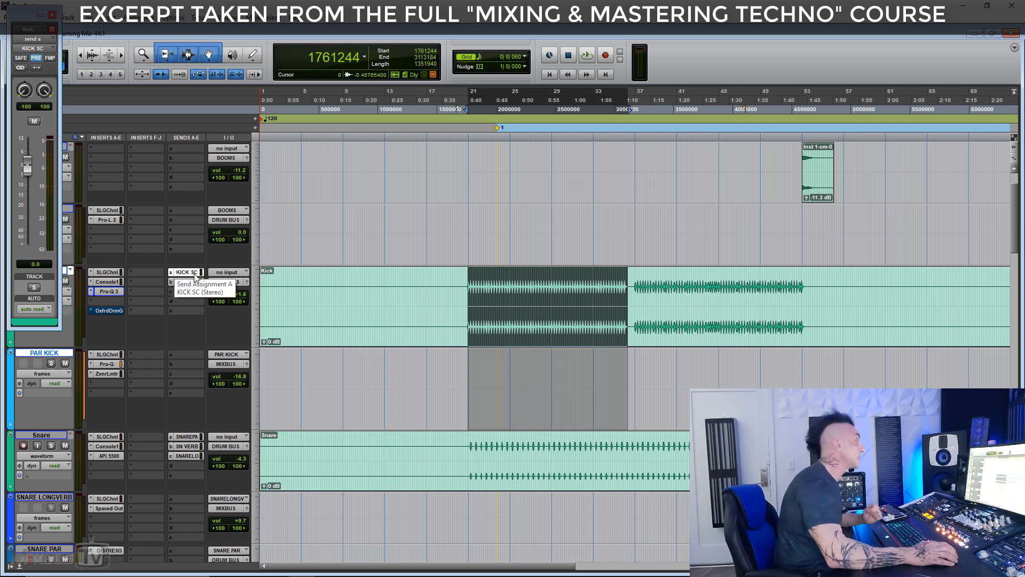
{"action": "left_click", "coordinate": [188, 282]}
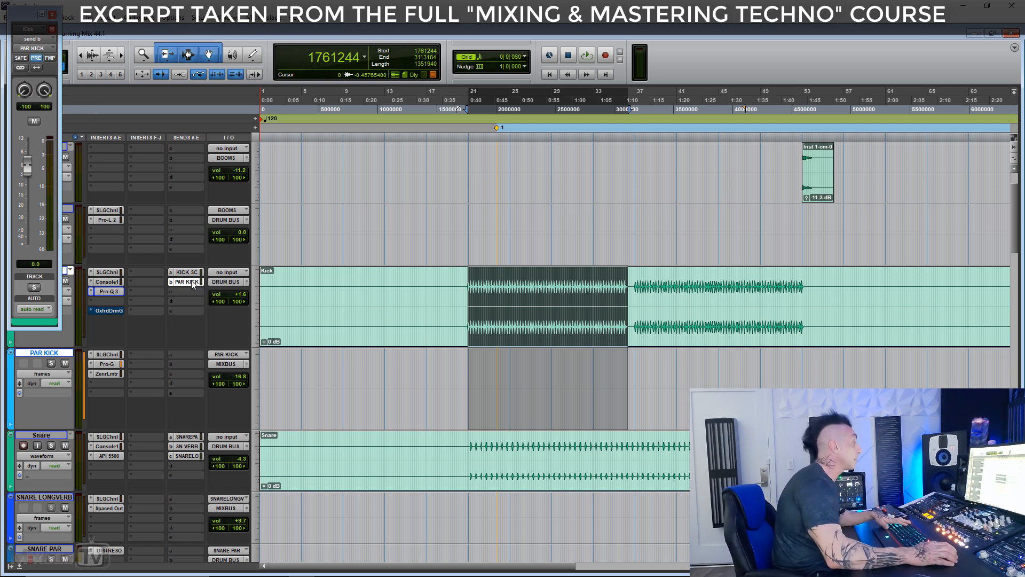
{"action": "left_click", "coordinate": [52, 15]}
Step: Solo the Kick track and audition its selected section without the PAR KICK track
{"action": "left_click", "coordinate": [47, 281]}
{"action": "left_click", "coordinate": [51, 363]}
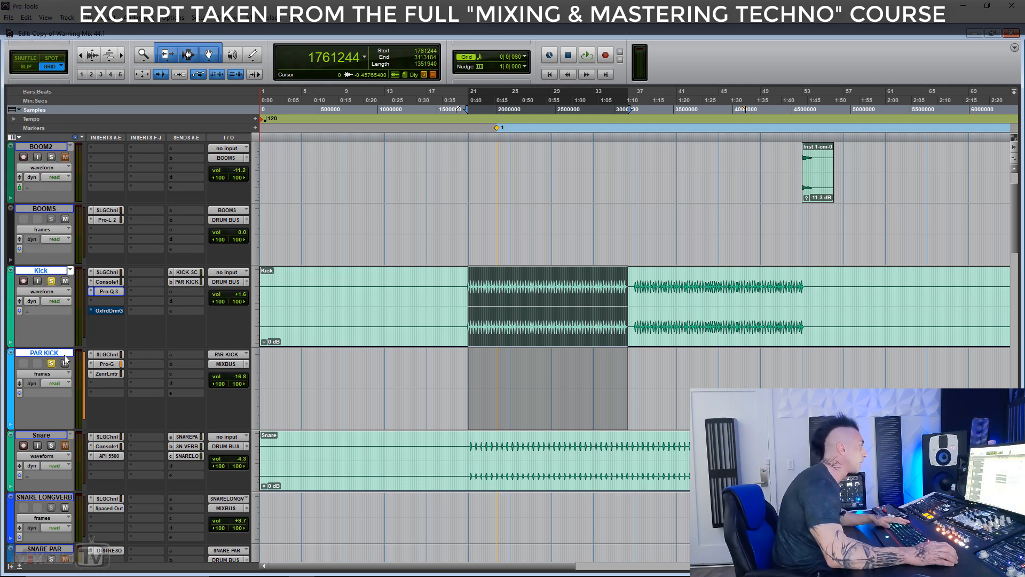
{"action": "key", "text": "ctrl+]"}
{"action": "key", "text": "space"}
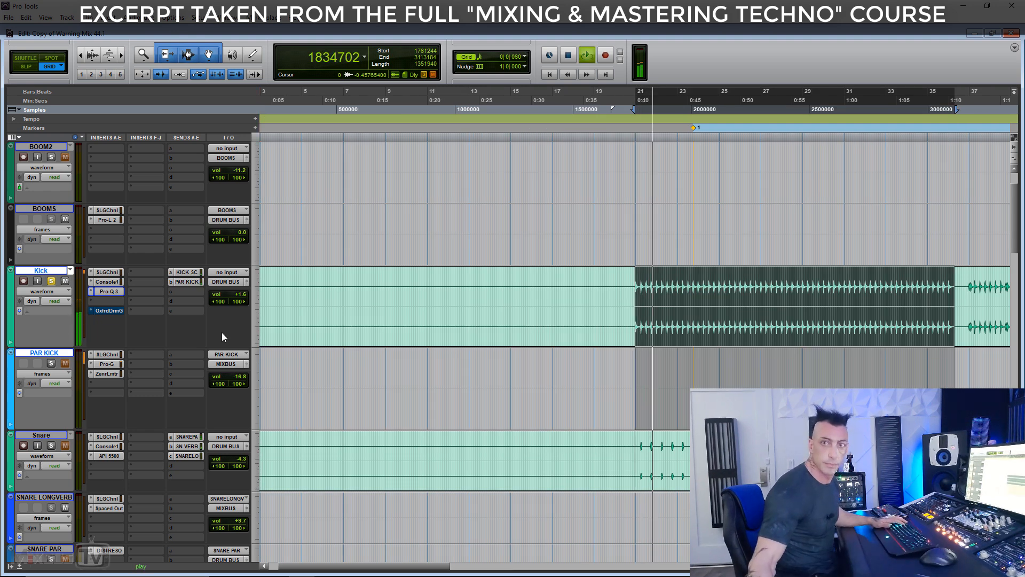
{"action": "key", "text": "space"}
Step: Solo the PAR KICK track with the Kick track and compare playback with PAR KICK muted and unmuted, leaving it unmuted
{"action": "left_click", "coordinate": [52, 363]}
{"action": "key", "text": "space"}
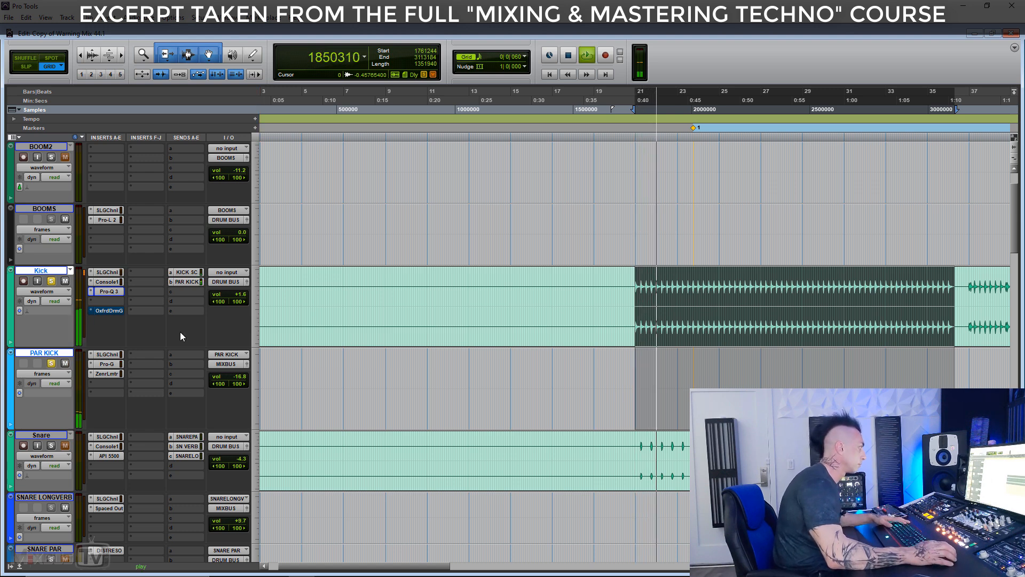
{"action": "key", "text": "ctrl+bracketright"}
{"action": "left_click", "coordinate": [68, 363]}
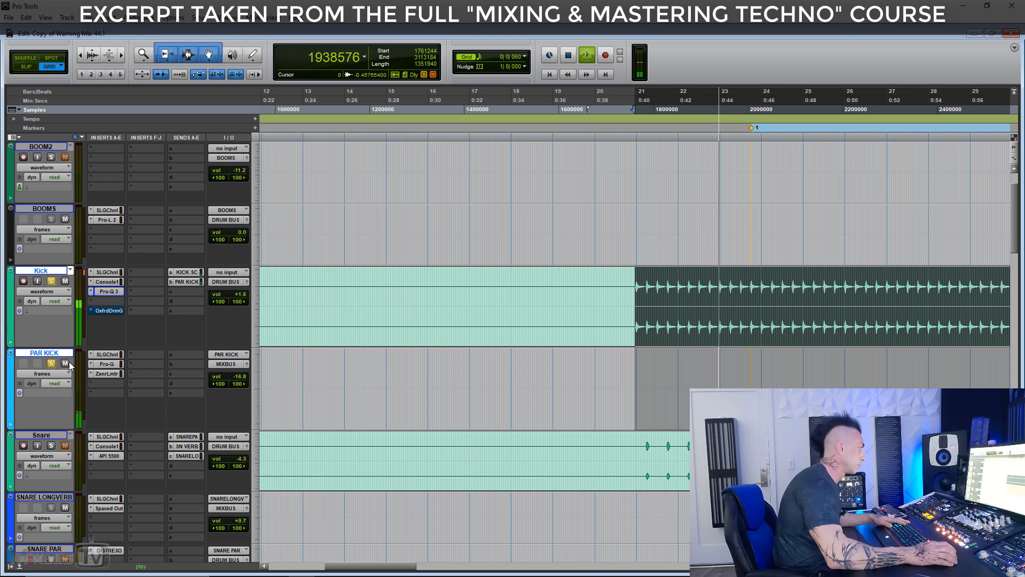
{"action": "left_click", "coordinate": [66, 363]}
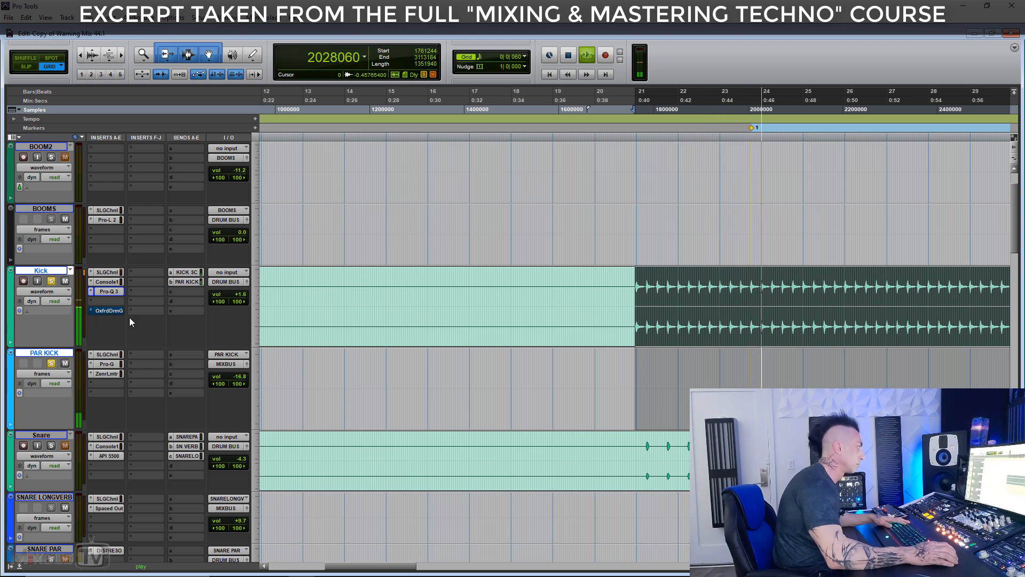
{"action": "key", "text": "space"}
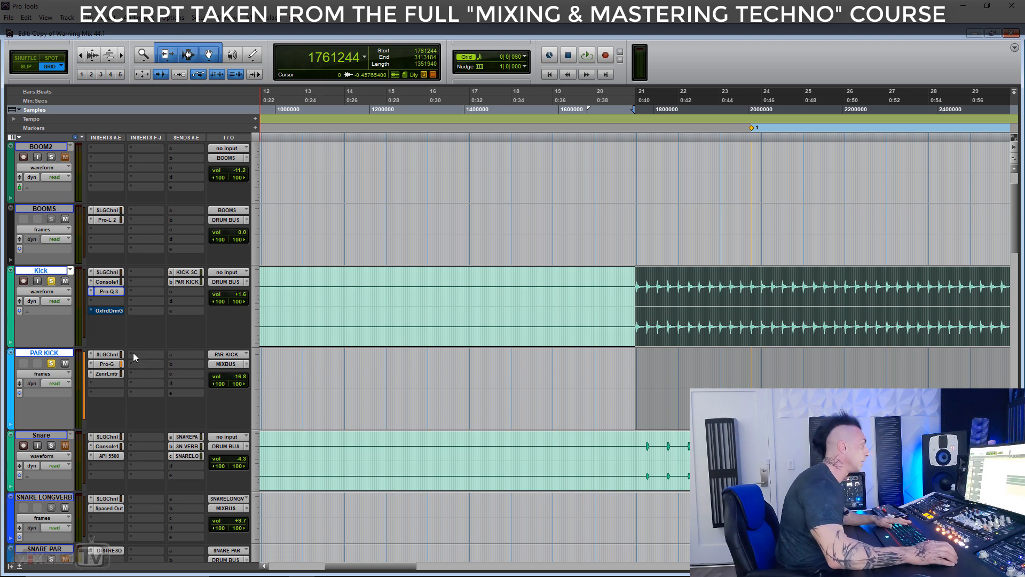
Step: Inspect the PAR KICK track's SSL channel, close it and bring up the track's Pro-G gate instead
{"action": "left_click", "coordinate": [107, 355]}
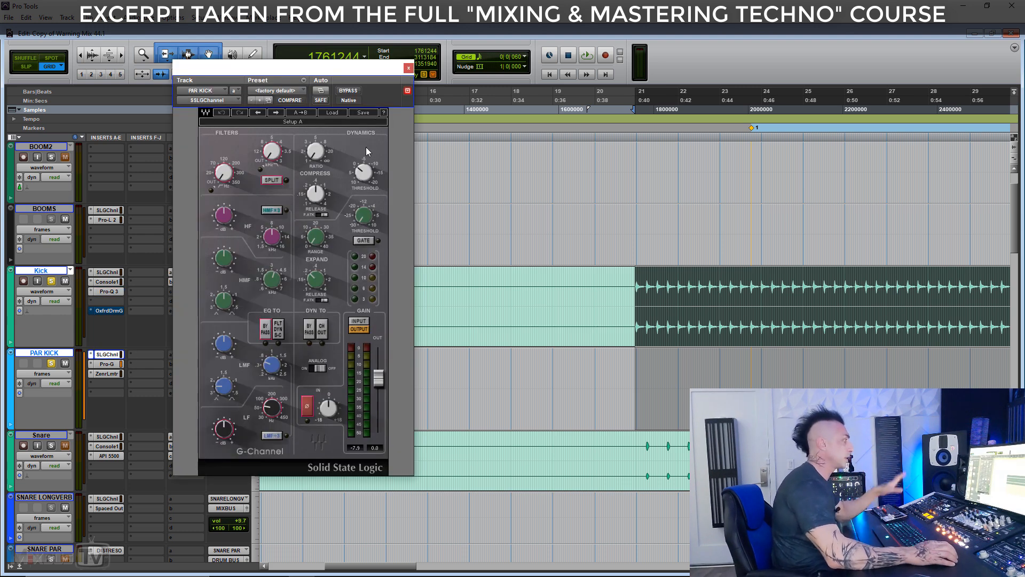
{"action": "left_click", "coordinate": [408, 68]}
{"action": "left_click", "coordinate": [112, 365]}
{"action": "left_click_drag", "start_coordinate": [351, 75], "coordinate": [339, 104]}
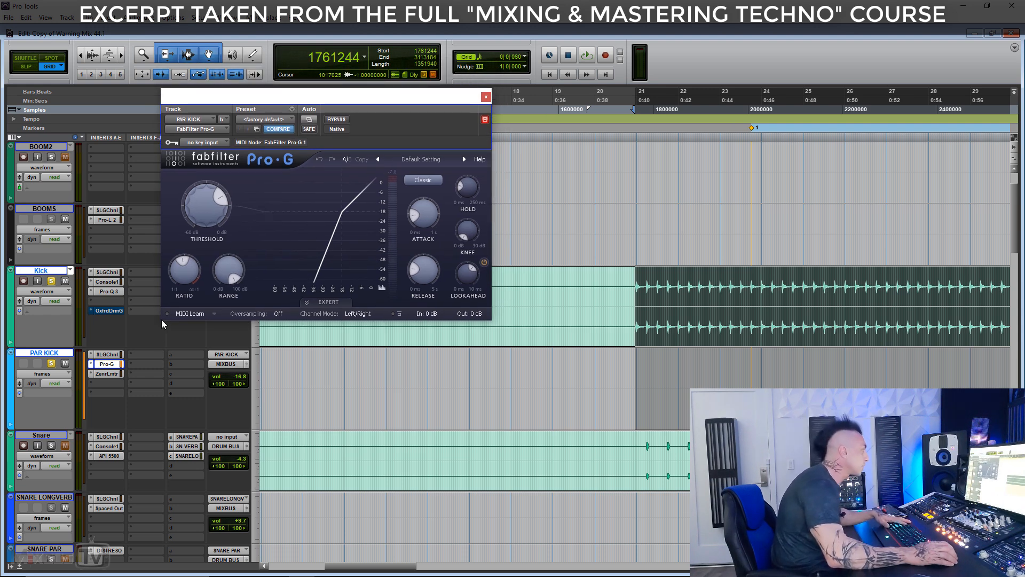
Step: Open the PAR KICK track's Zener Limiter and place the Pro-G window below it so both plug-ins are visible
{"action": "left_click", "coordinate": [116, 375]}
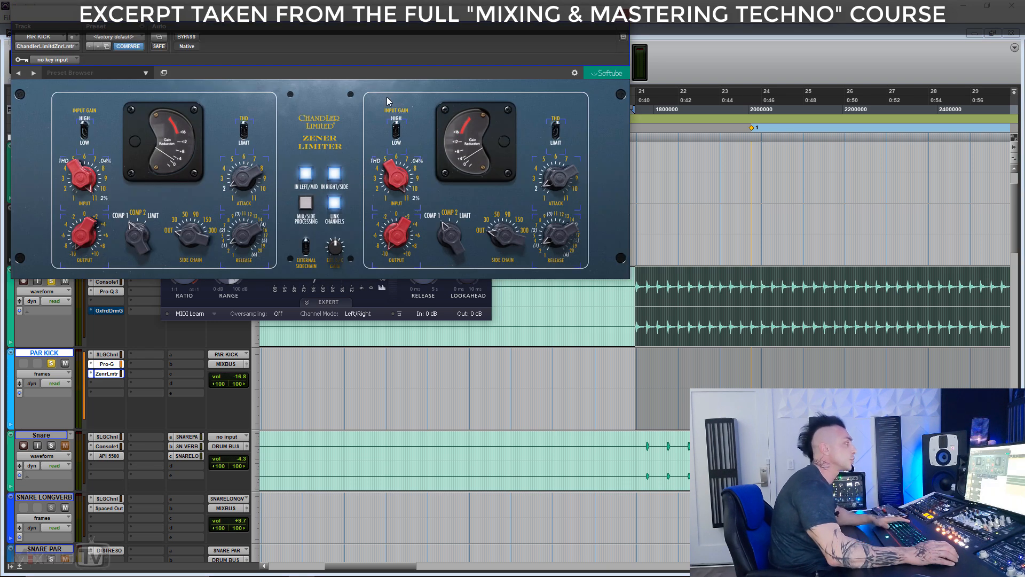
{"action": "left_click", "coordinate": [381, 302]}
{"action": "left_click_drag", "start_coordinate": [390, 99], "coordinate": [359, 297]}
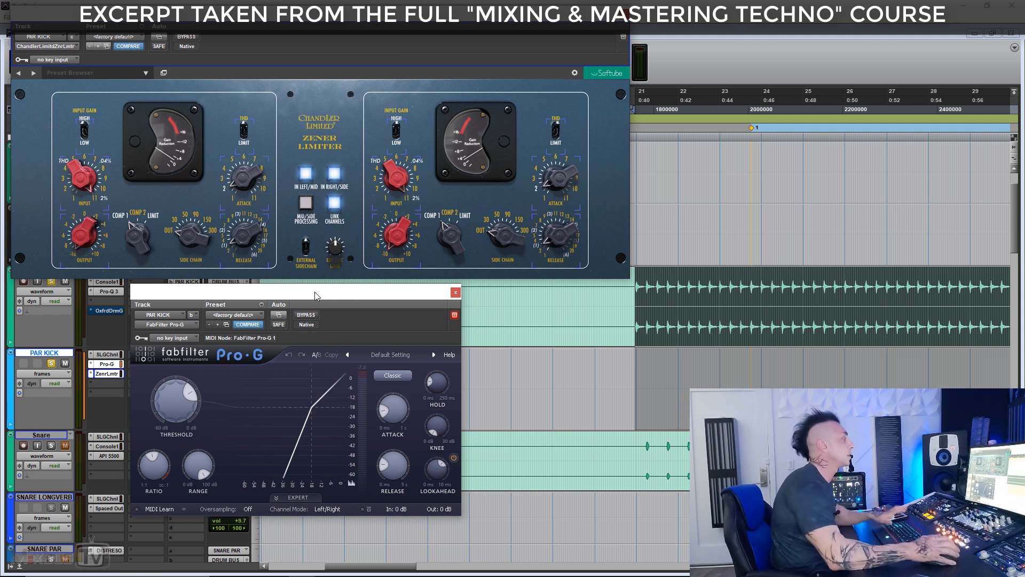
{"action": "left_click_drag", "start_coordinate": [344, 299], "coordinate": [349, 291]}
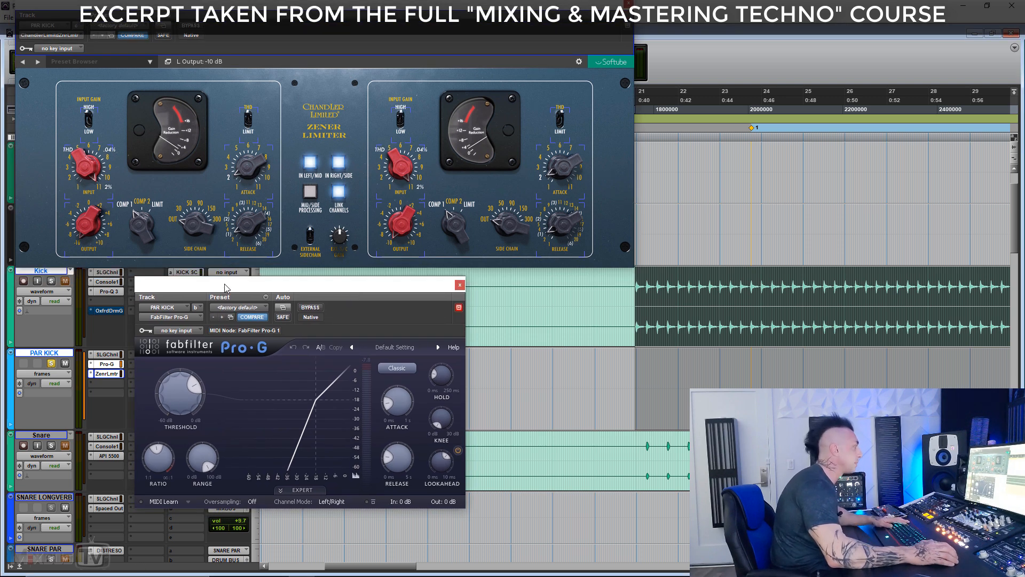
Step: Play the parallel kick and compare the Zener Limiter bypassed and engaged, leaving it engaged
{"action": "key", "text": "space"}
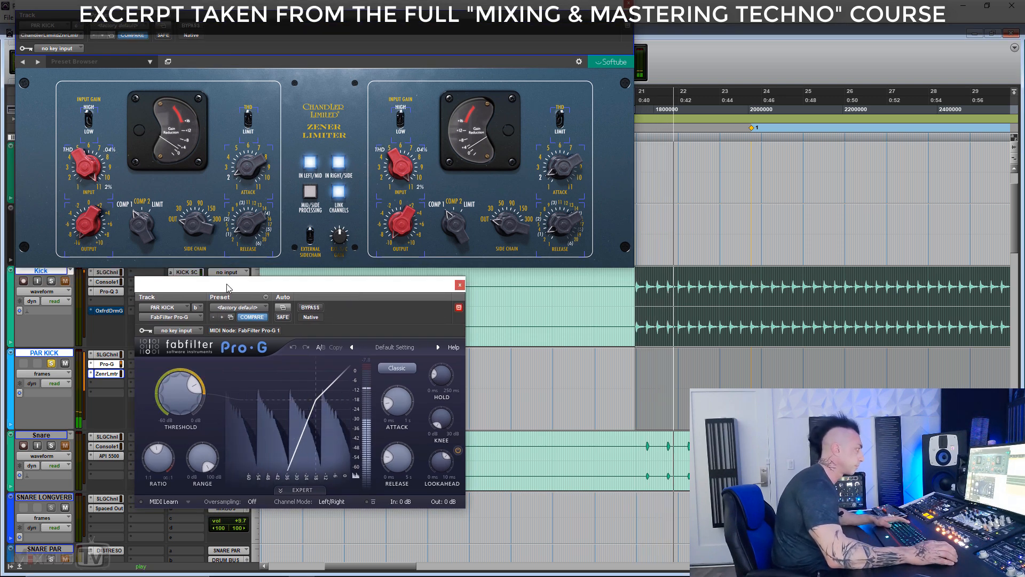
{"action": "left_click", "coordinate": [116, 374], "text": "ctrl"}
{"action": "left_click", "coordinate": [112, 374], "text": "ctrl"}
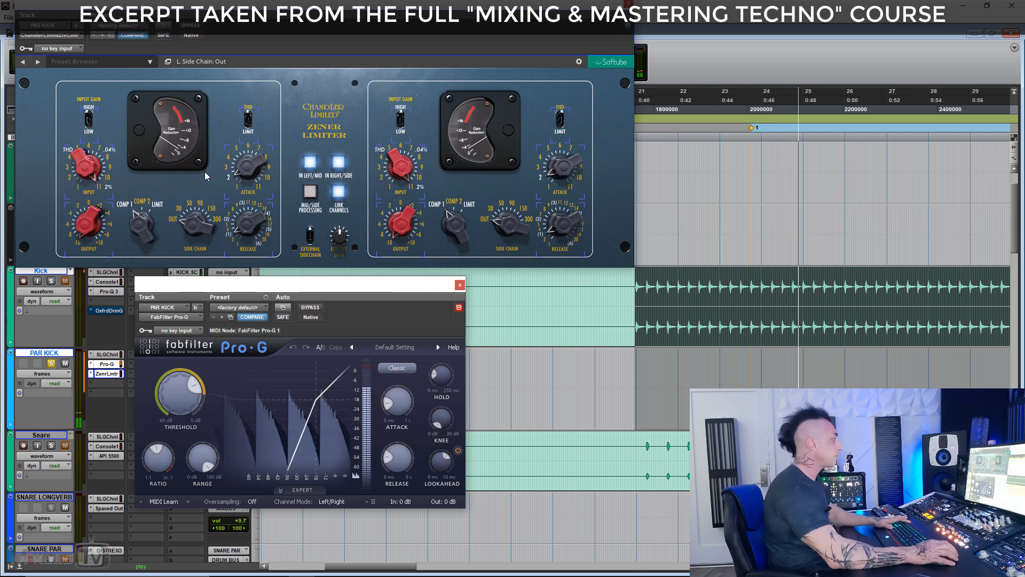
{"action": "key", "text": "space"}
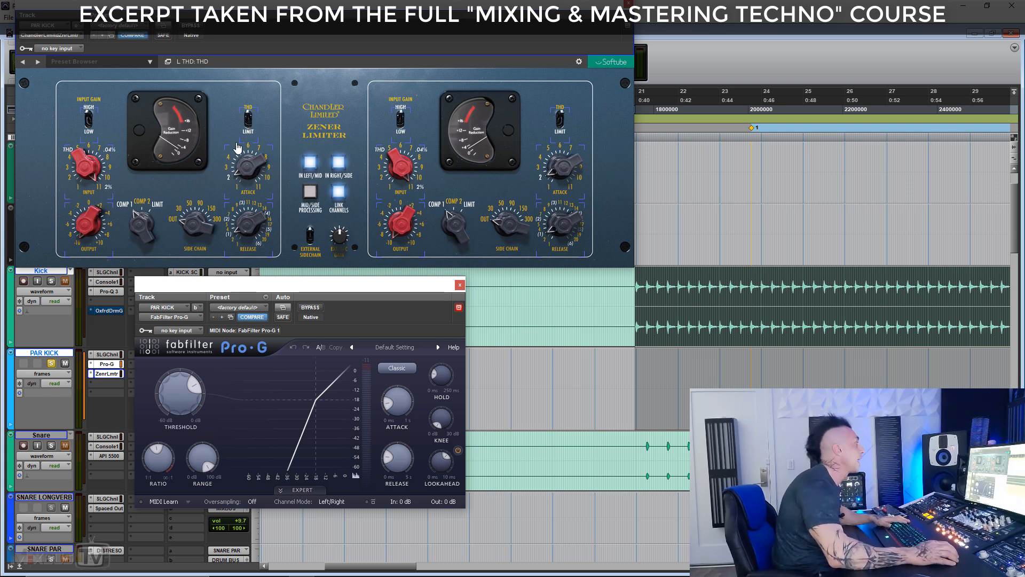
Step: Compare the parallel kick with Pro-G bypassed and engaged during playback, leave it engaged and close both plug-in windows
{"action": "left_click", "coordinate": [308, 309]}
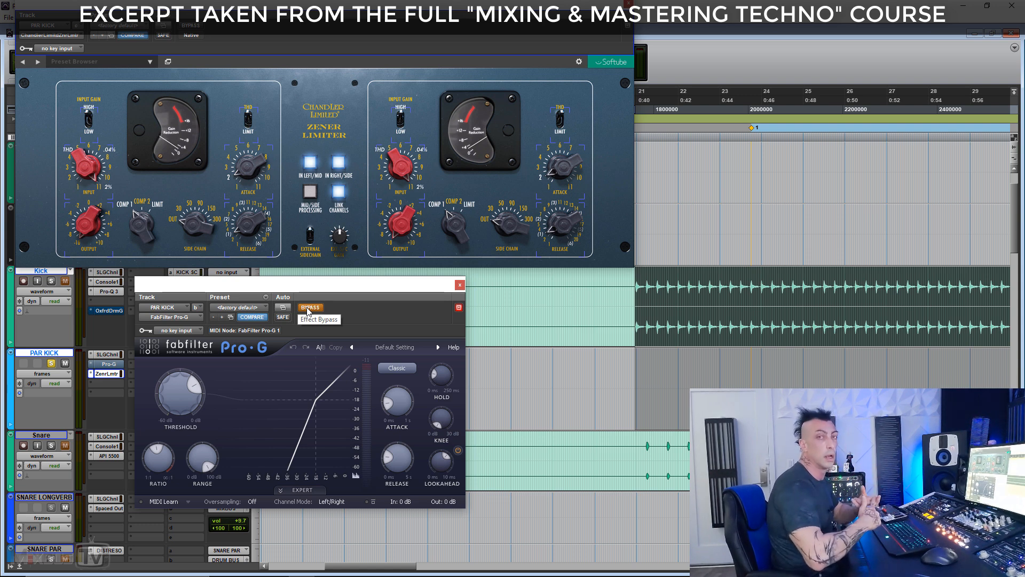
{"action": "key", "text": "space"}
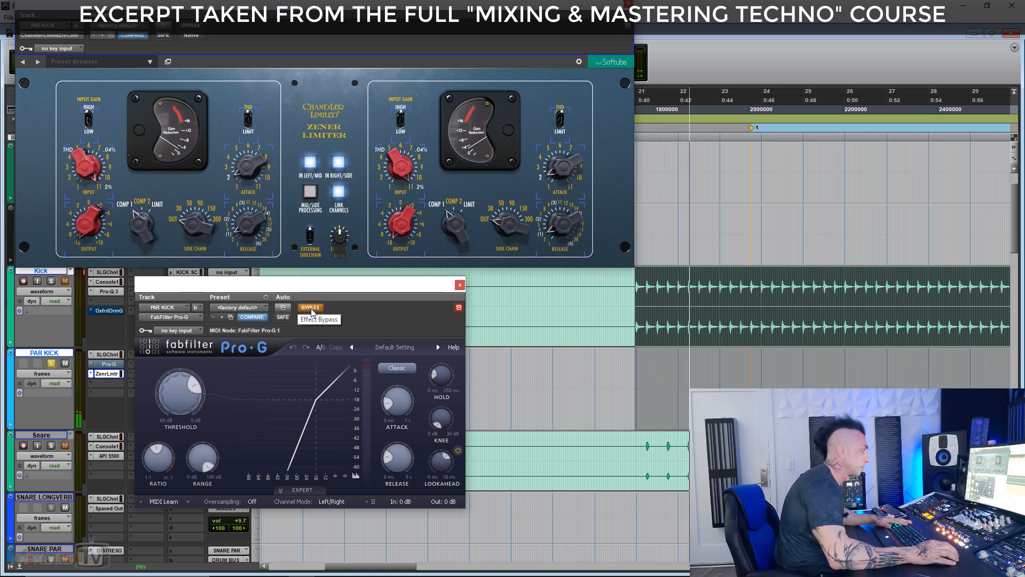
{"action": "left_click", "coordinate": [310, 307]}
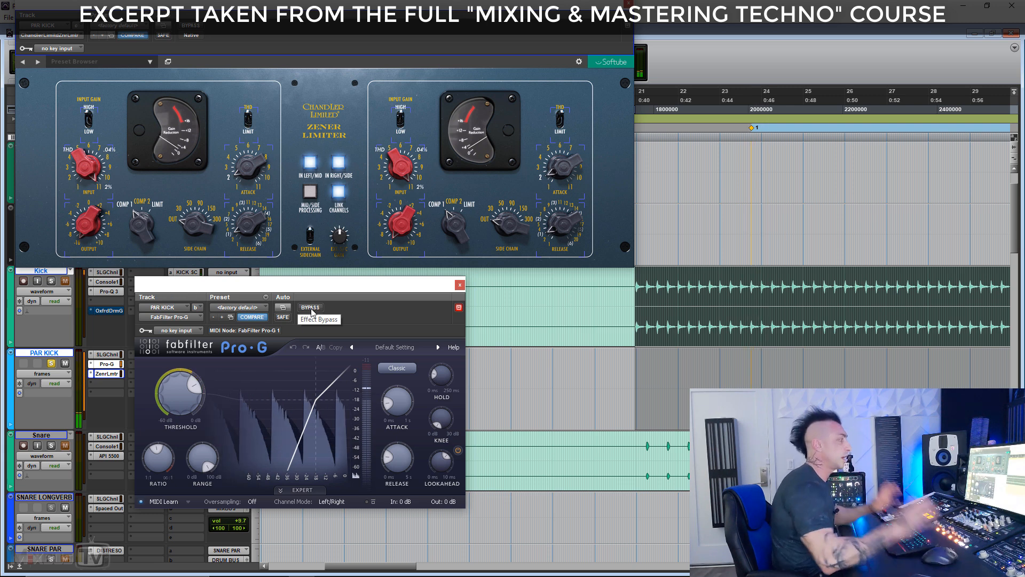
{"action": "left_click", "coordinate": [459, 285]}
{"action": "left_click", "coordinate": [629, 3]}
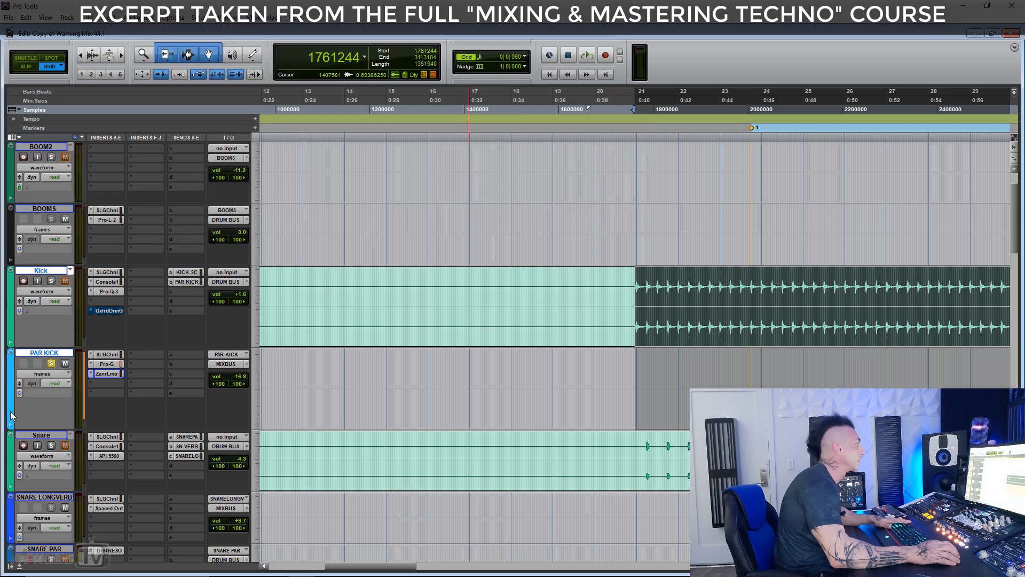
Step: Solo the Kick track alongside PAR KICK, audition the selected section and zoom the timeline out around it
{"action": "left_click", "coordinate": [51, 281]}
{"action": "key", "text": "space"}
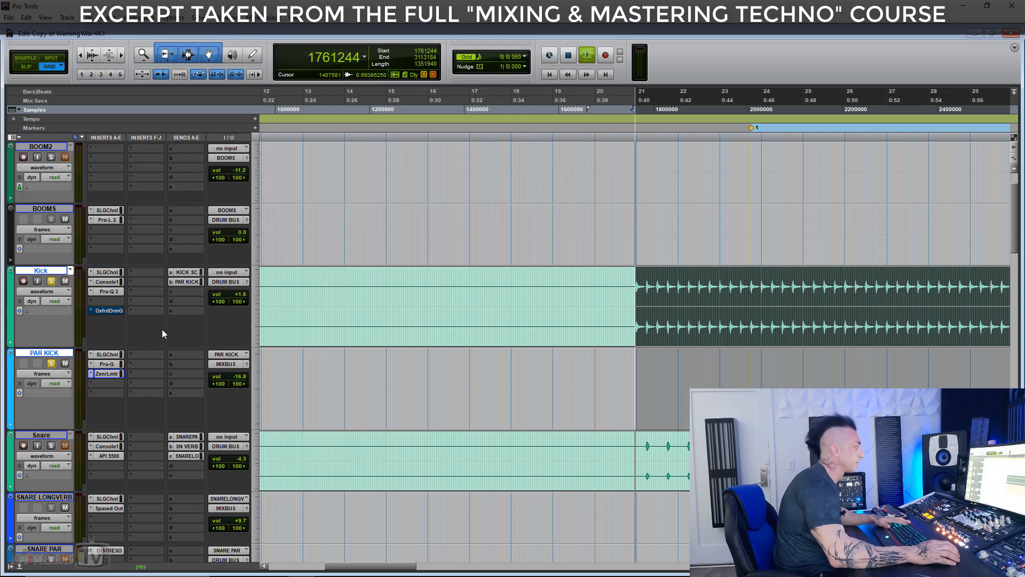
{"action": "key", "text": "ctrl+bracketleft"}
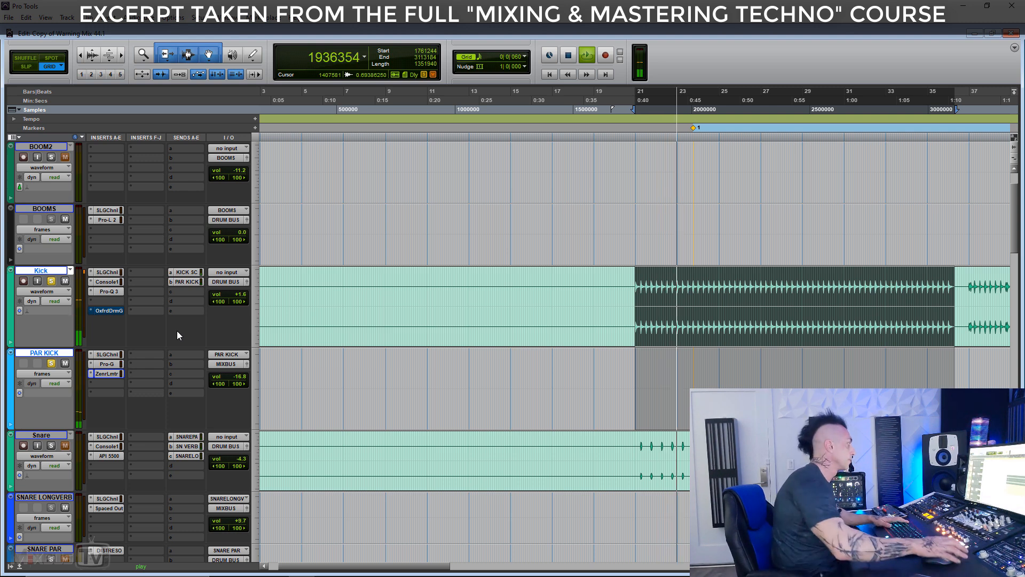
{"action": "key", "text": "space"}
{"action": "key", "text": "ctrl+bracketleft"}
{"action": "scroll", "coordinate": [178, 313], "scroll_direction": "down", "scroll_amount": 1}
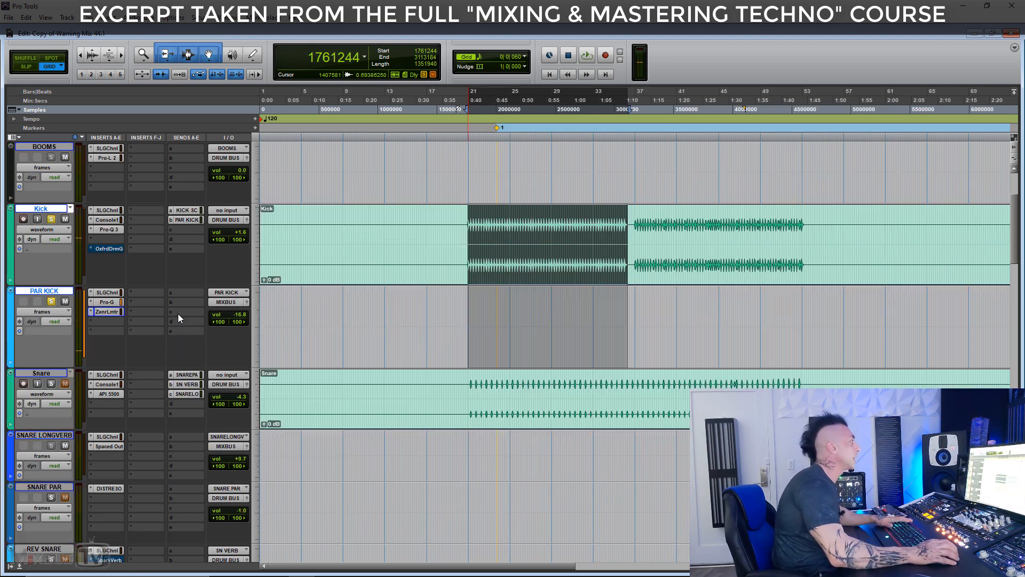